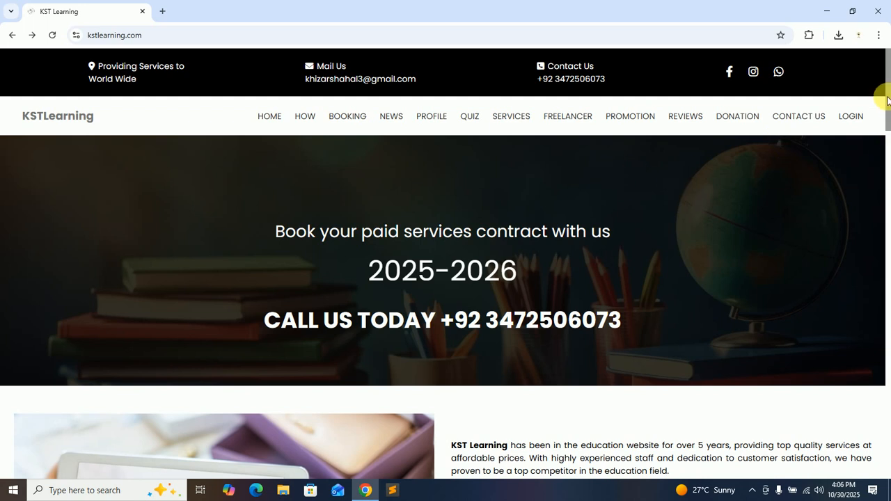
# Load more services on the KST Learning home page and open the Free Services page.
pyautogui.scroll(-1, 888, 110)
pyautogui.moveTo(889, 110); pyautogui.dragTo(888, 267)
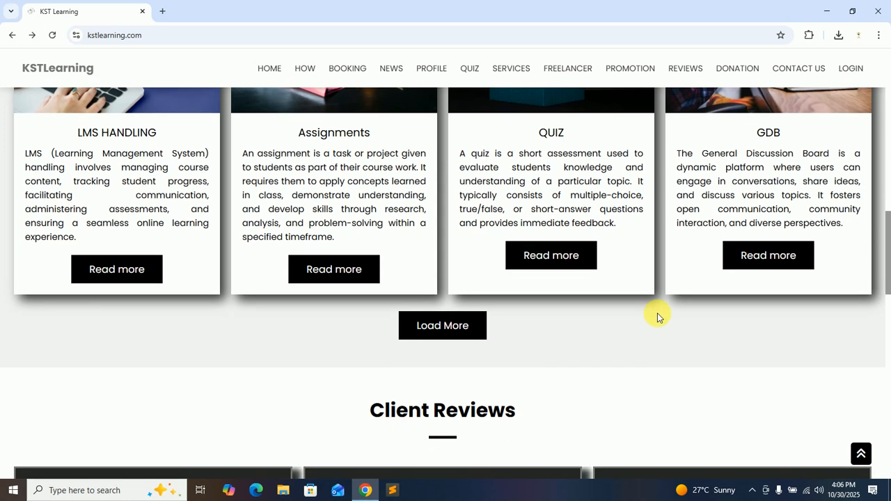
pyautogui.click(446, 324)
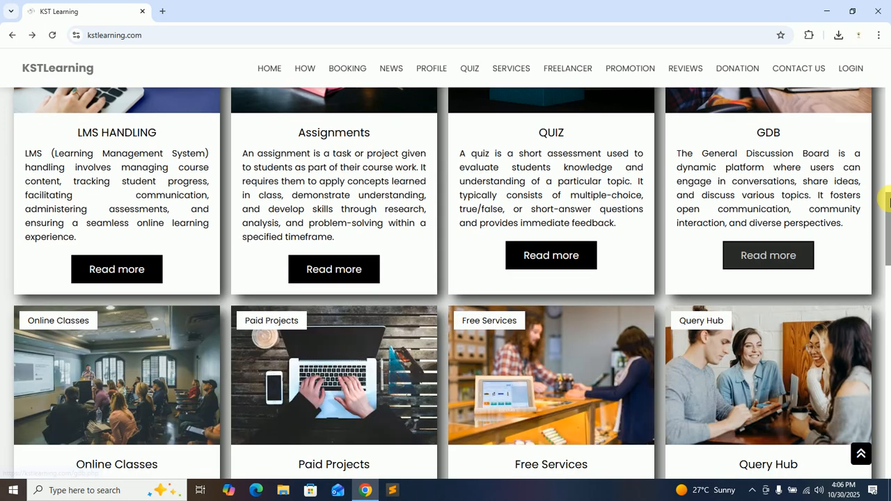
pyautogui.moveTo(888, 205); pyautogui.dragTo(888, 232)
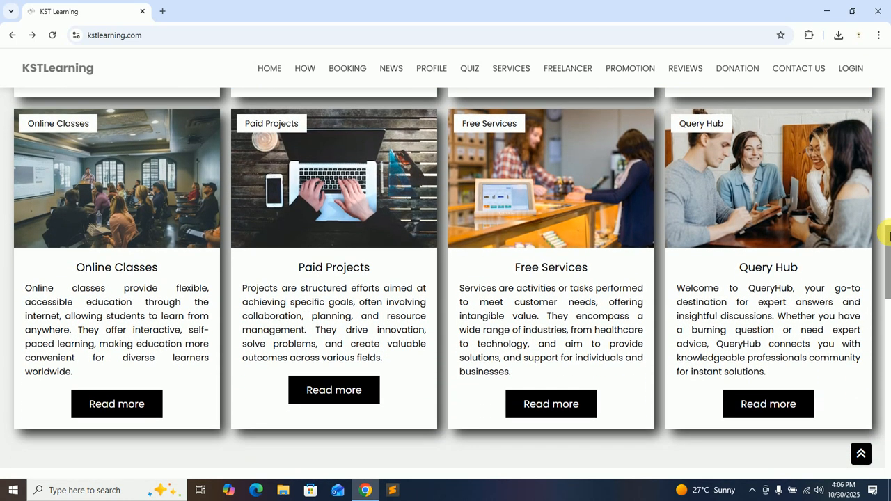
pyautogui.click(557, 408)
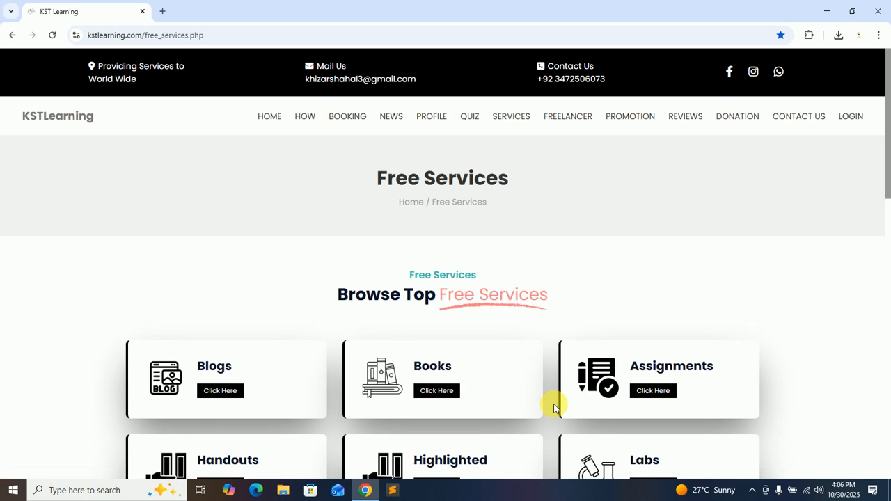
# Open the Free Softwares page from the list of free services.
pyautogui.scroll(-3, 885, 163)
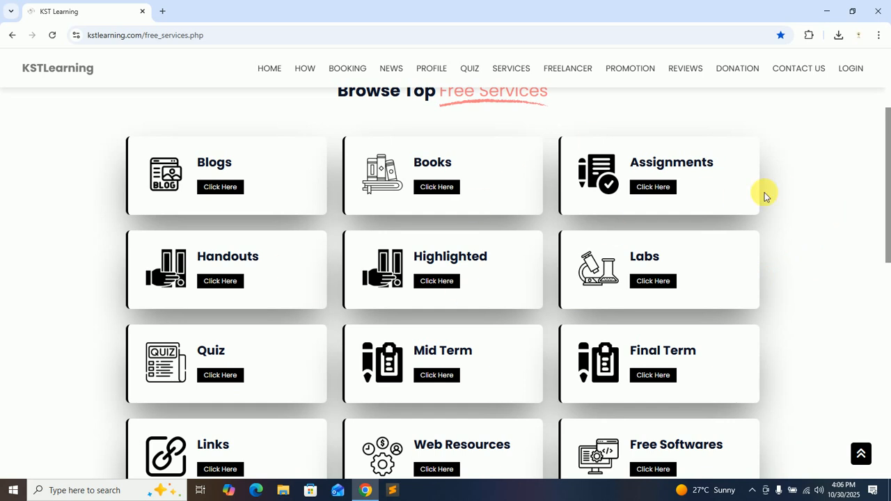
pyautogui.moveTo(888, 173); pyautogui.dragTo(883, 209)
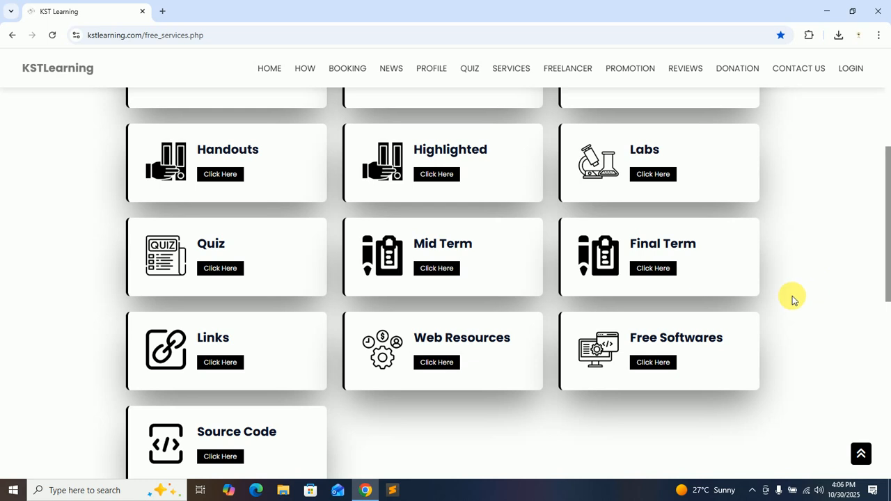
pyautogui.moveTo(886, 272); pyautogui.dragTo(887, 298)
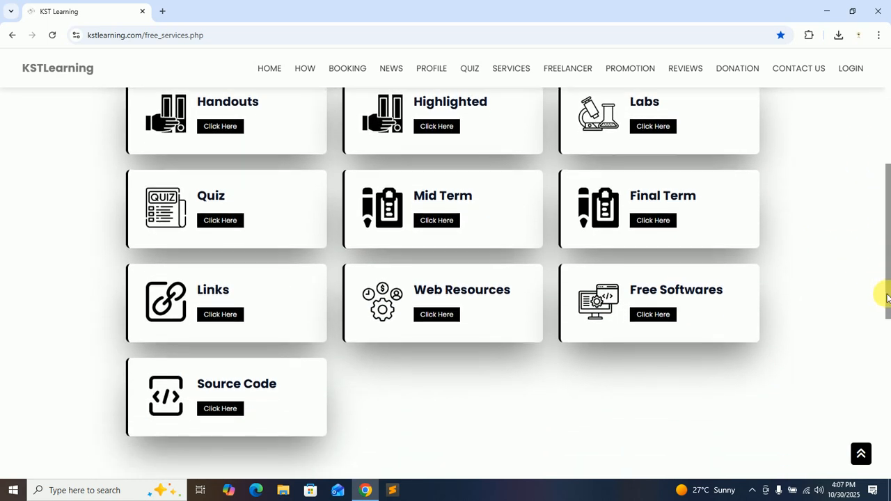
pyautogui.click(656, 317)
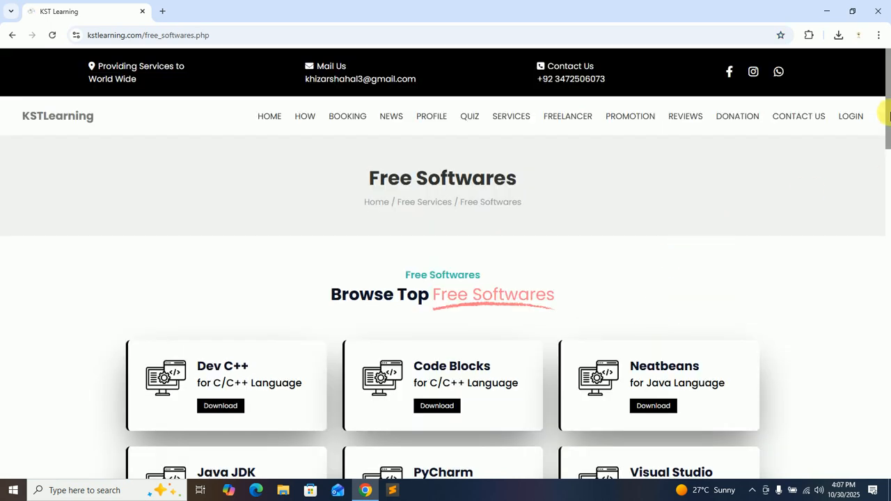
# Find Visual Studio for Multi Languages in the free software list and open its download site.
pyautogui.moveTo(888, 115); pyautogui.dragTo(889, 148)
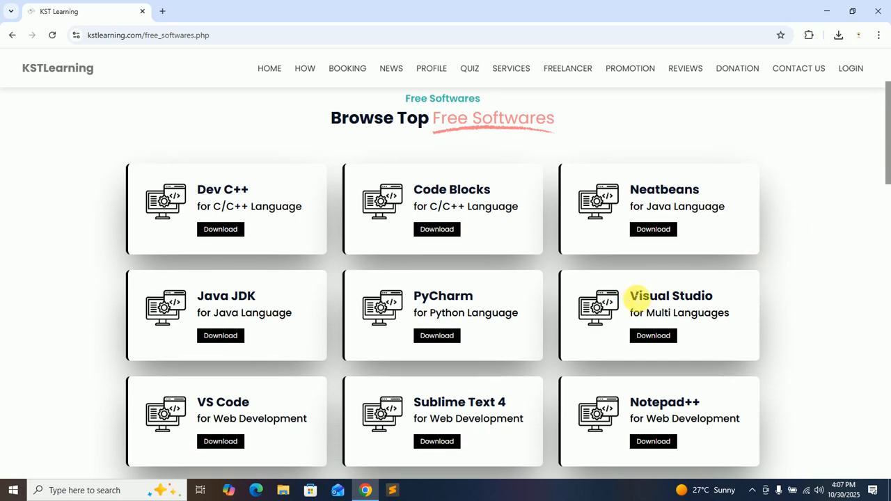
pyautogui.moveTo(631, 295); pyautogui.dragTo(717, 296)
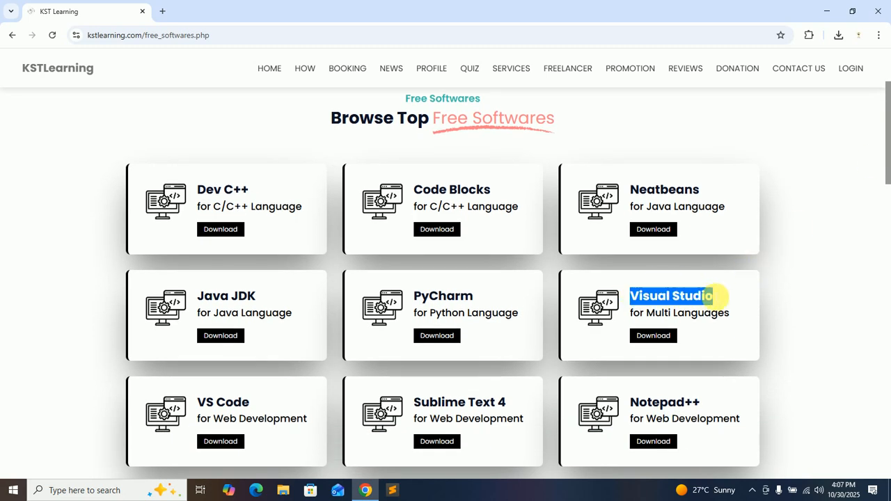
pyautogui.click(717, 296)
pyautogui.scroll(-1, 599, 226)
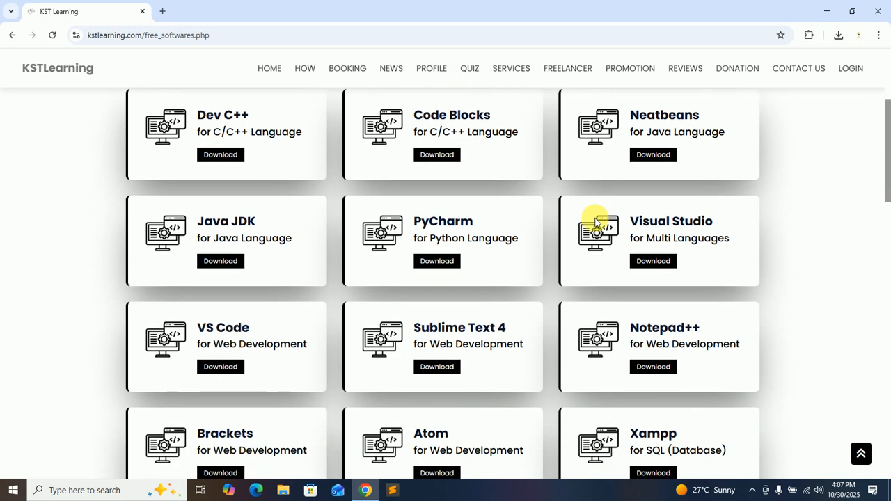
pyautogui.moveTo(621, 226); pyautogui.dragTo(641, 221)
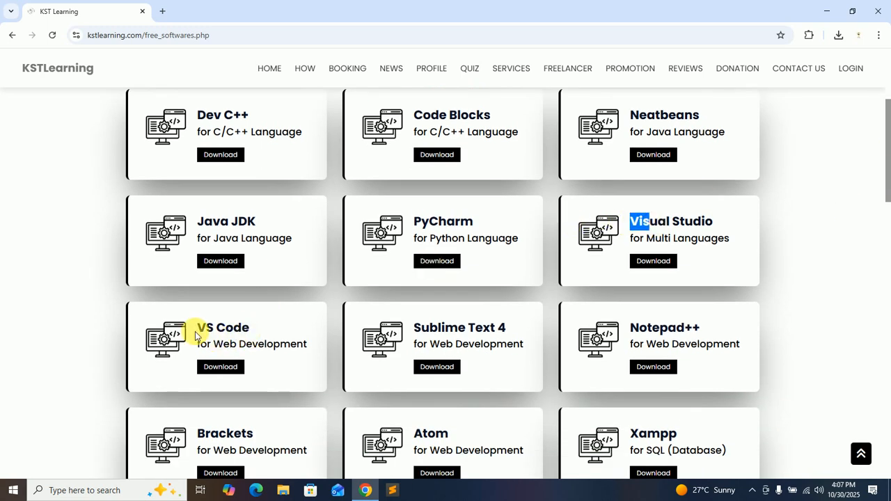
pyautogui.moveTo(198, 328); pyautogui.dragTo(244, 327)
pyautogui.click(222, 342)
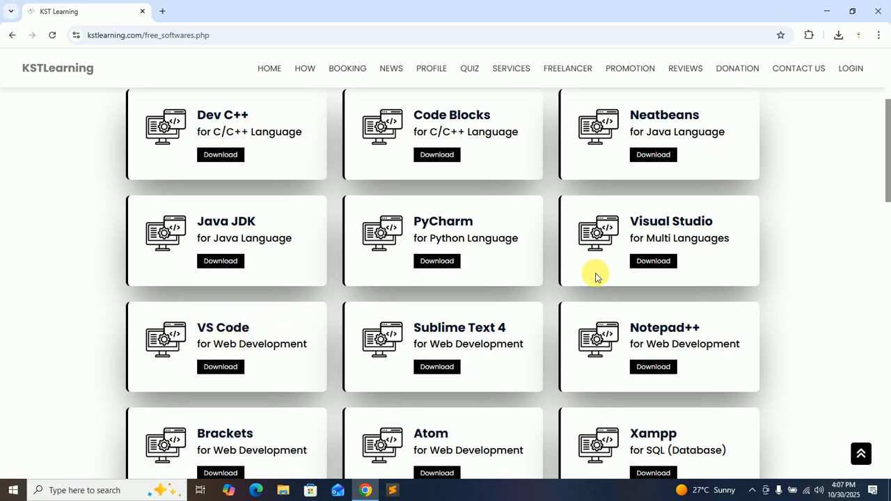
pyautogui.moveTo(629, 223); pyautogui.dragTo(716, 223)
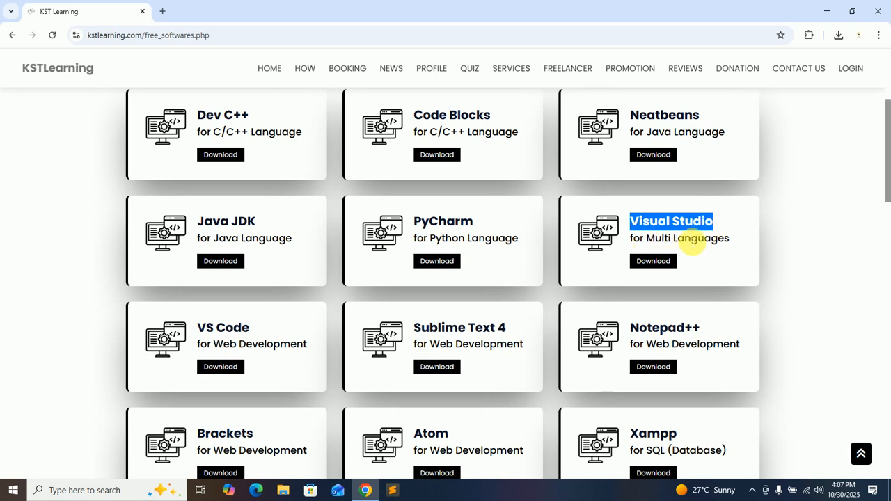
pyautogui.click(699, 242)
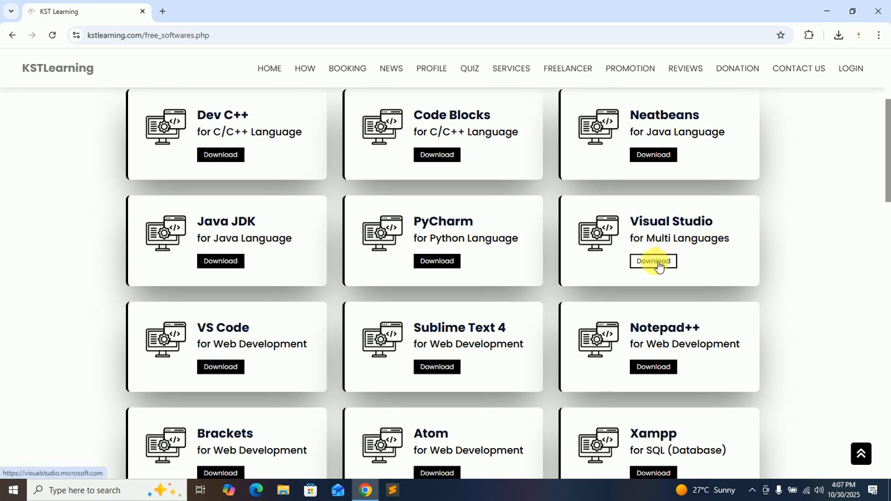
pyautogui.click(659, 267)
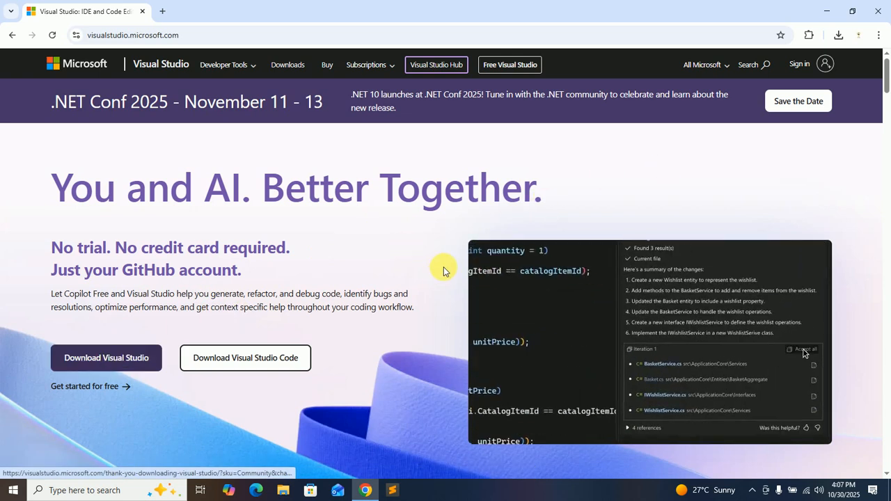
# Download the Community 2022 edition of Visual Studio from the tool comparison section.
pyautogui.moveTo(881, 72)
pyautogui.mouseDown()
pyautogui.moveTo(888, 143)
pyautogui.moveTo(882, 64)
pyautogui.mouseUp()
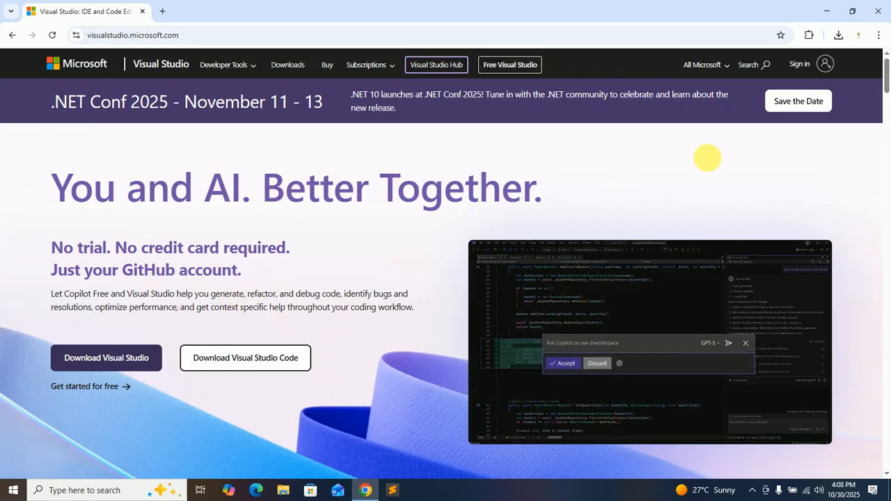
pyautogui.moveTo(887, 66); pyautogui.dragTo(887, 151)
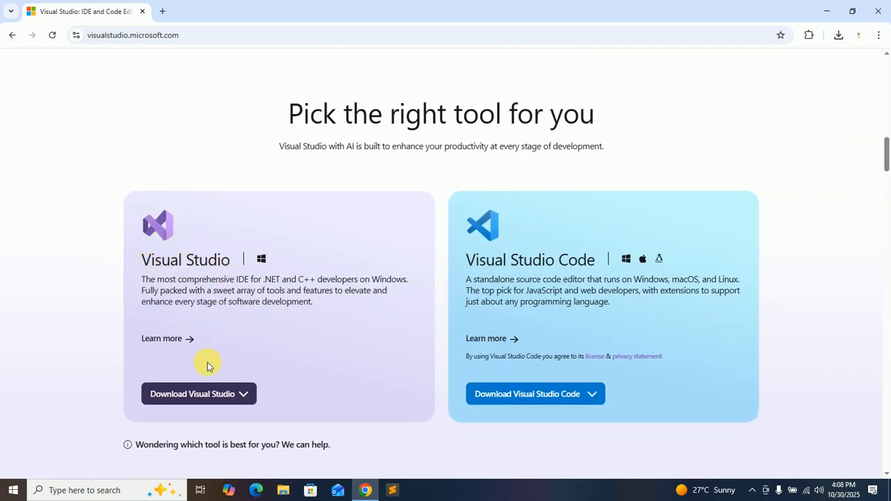
pyautogui.click(187, 394)
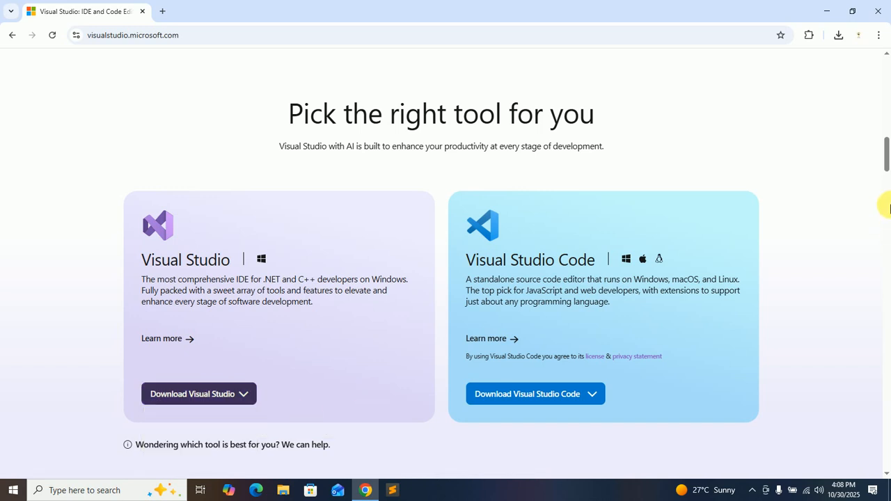
pyautogui.scroll(-3, 886, 161)
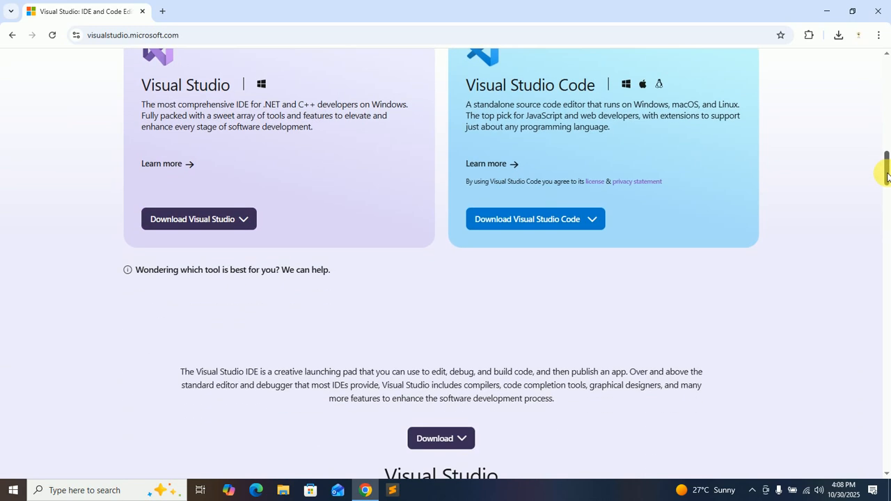
pyautogui.moveTo(191, 220)
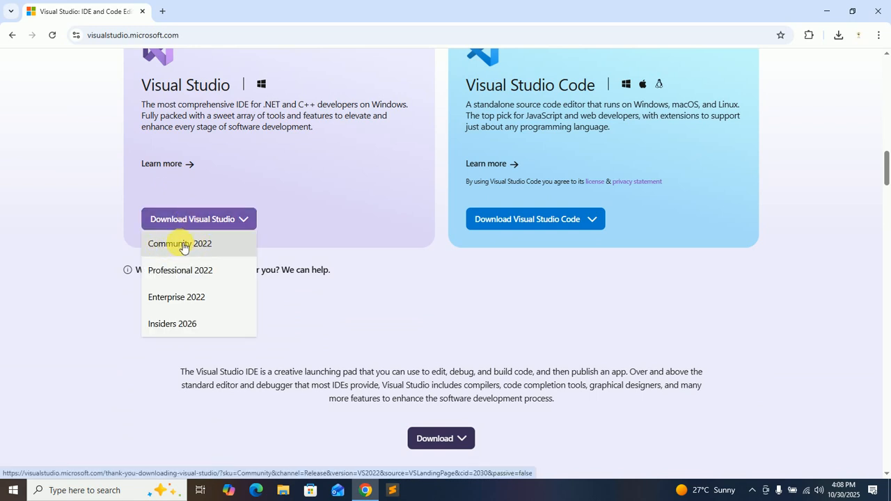
pyautogui.click(183, 248)
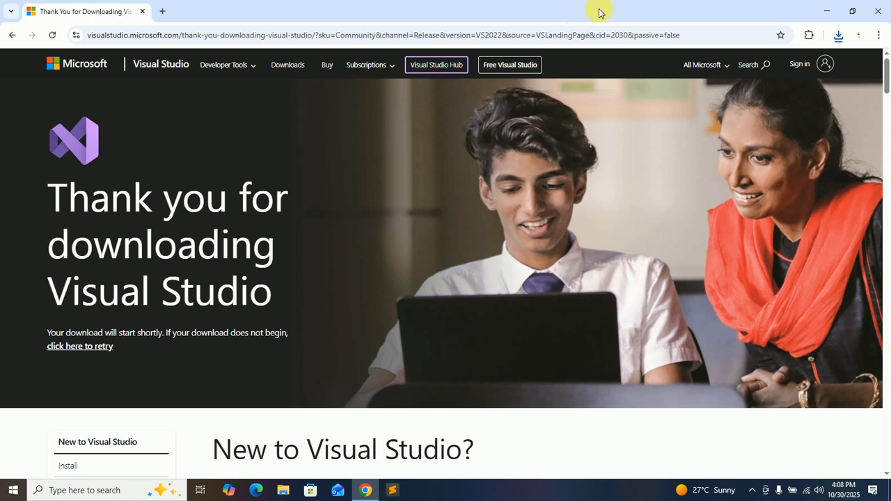
# Close the browser and run VisualStudioSetup from the Downloads folder in File Explorer.
pyautogui.click(880, 11)
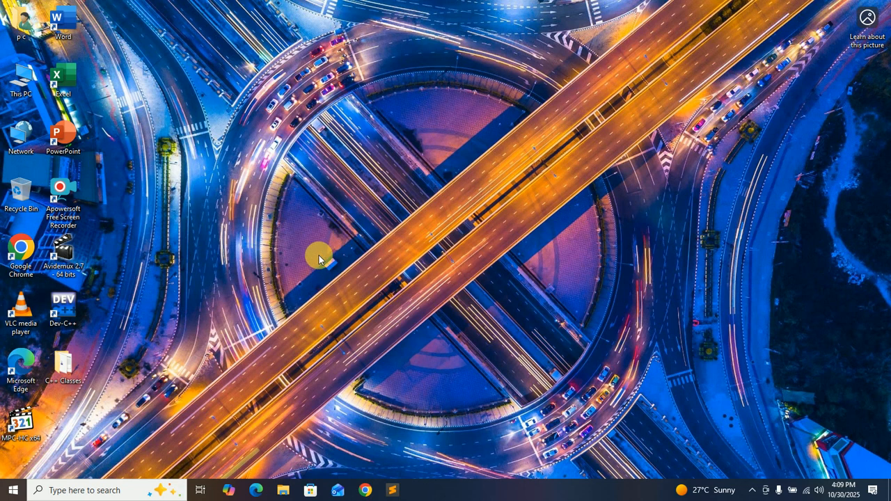
pyautogui.click(283, 492)
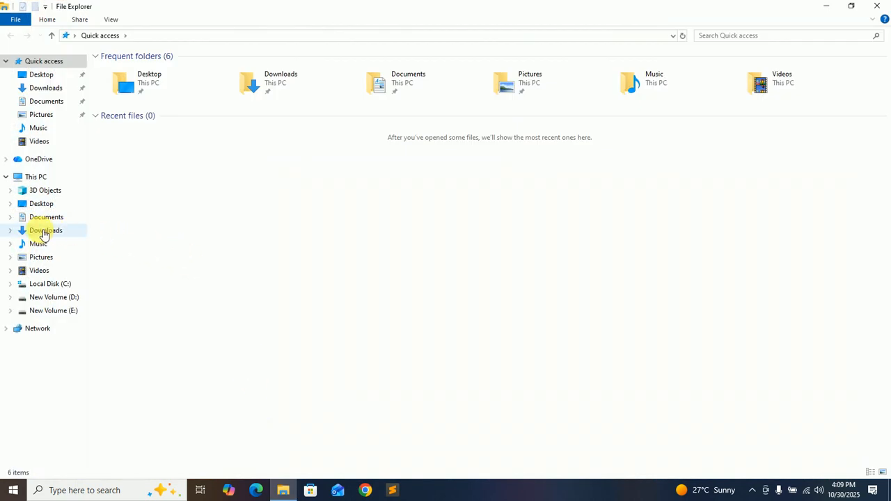
pyautogui.click(45, 231)
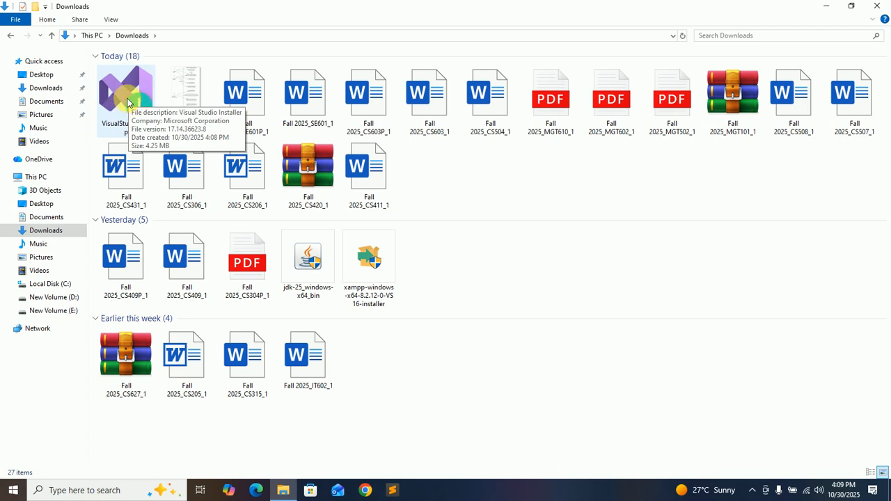
pyautogui.doubleClick(131, 106)
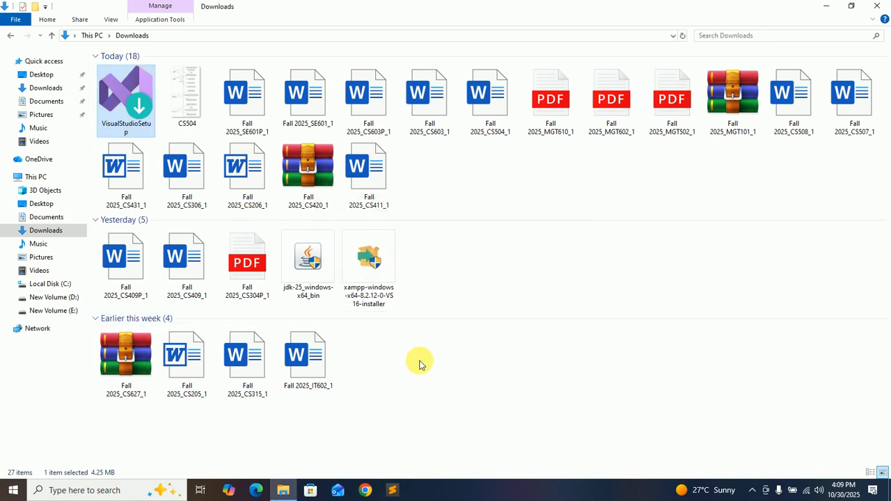
# Minimize File Explorer, continue past the Visual Studio Installer's terms notice, and maximize the installer window.
pyautogui.click(827, 6)
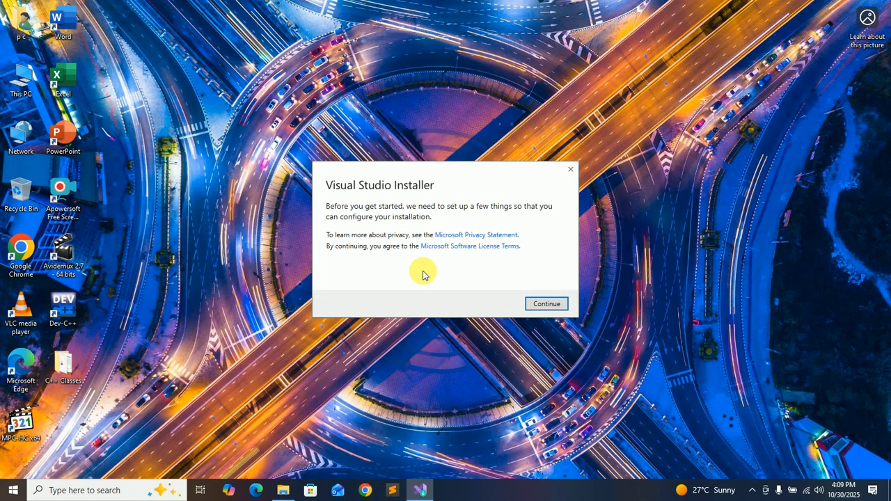
pyautogui.click(546, 304)
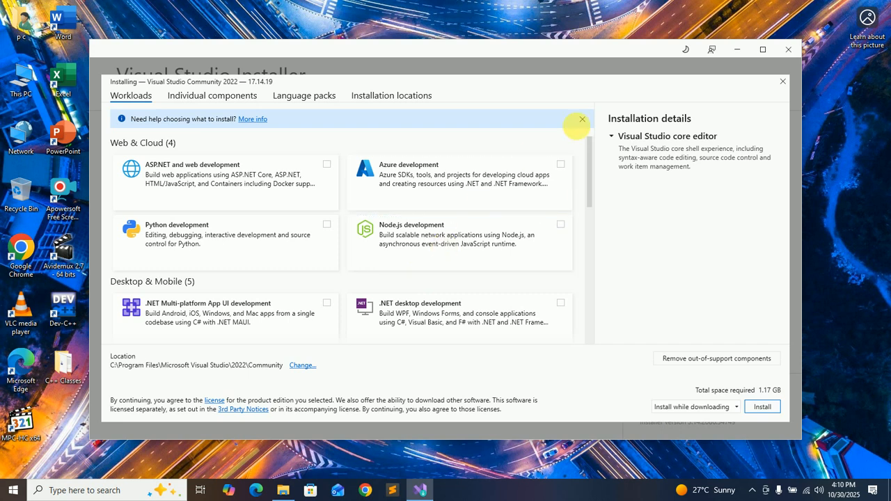
pyautogui.click(737, 50)
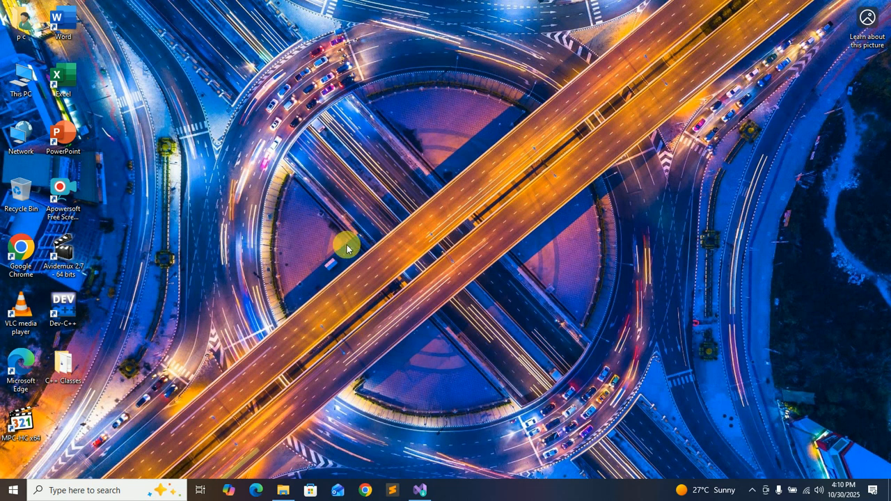
pyautogui.click(420, 490)
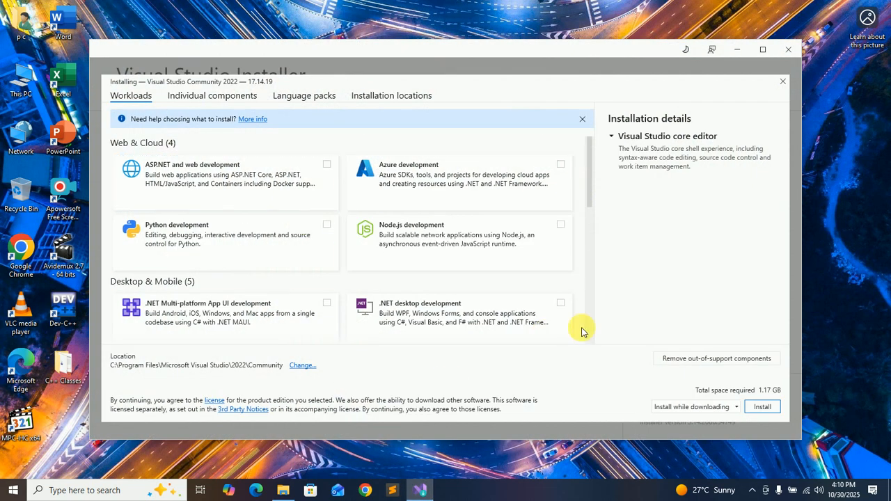
pyautogui.click(761, 50)
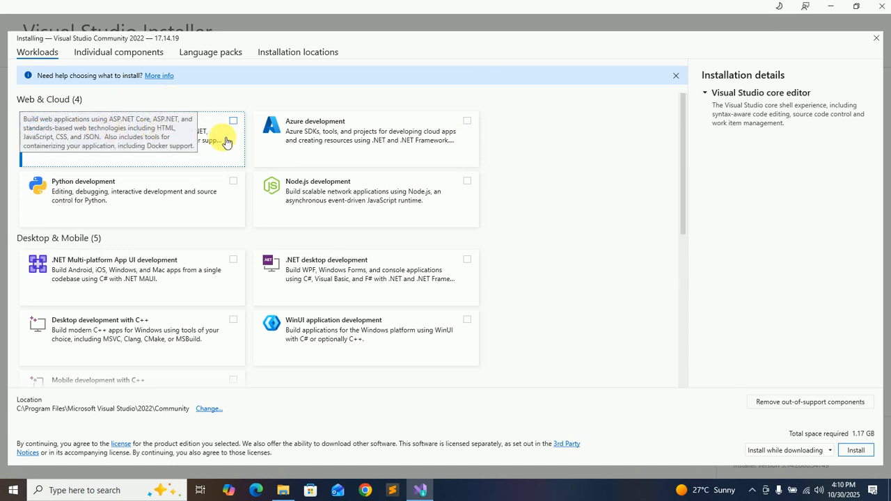
# Select the ASP.NET and web development and .NET desktop development workloads for installation.
pyautogui.click(234, 122)
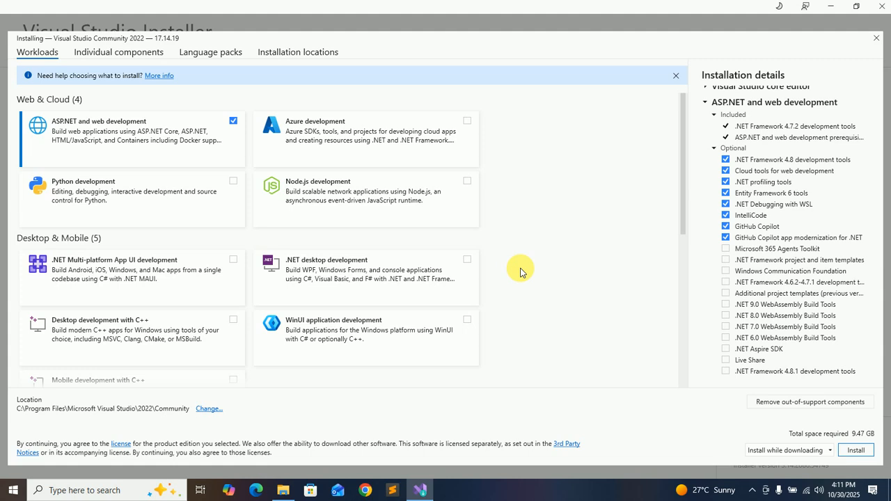
pyautogui.click(283, 490)
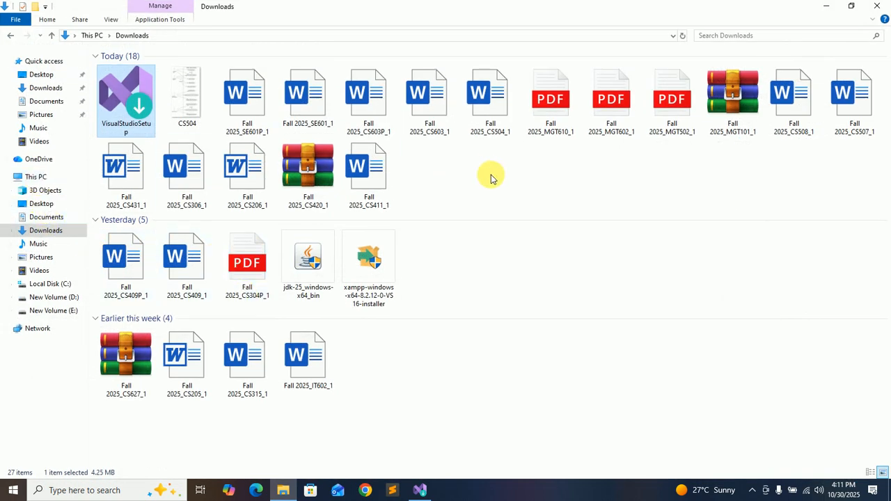
pyautogui.click(419, 490)
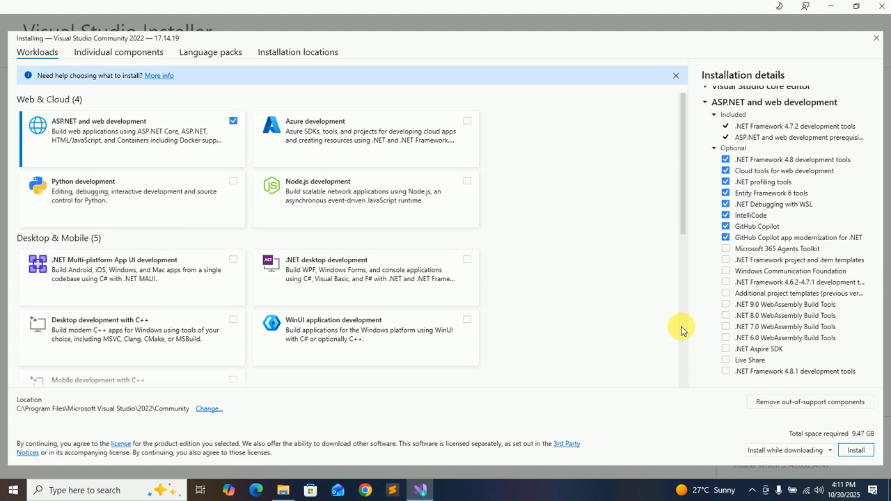
pyautogui.moveTo(682, 215); pyautogui.dragTo(667, 235)
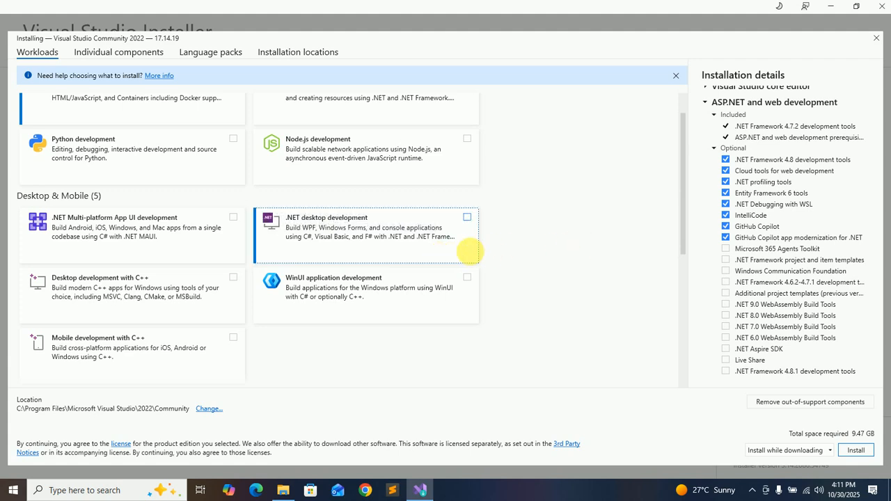
pyautogui.click(467, 217)
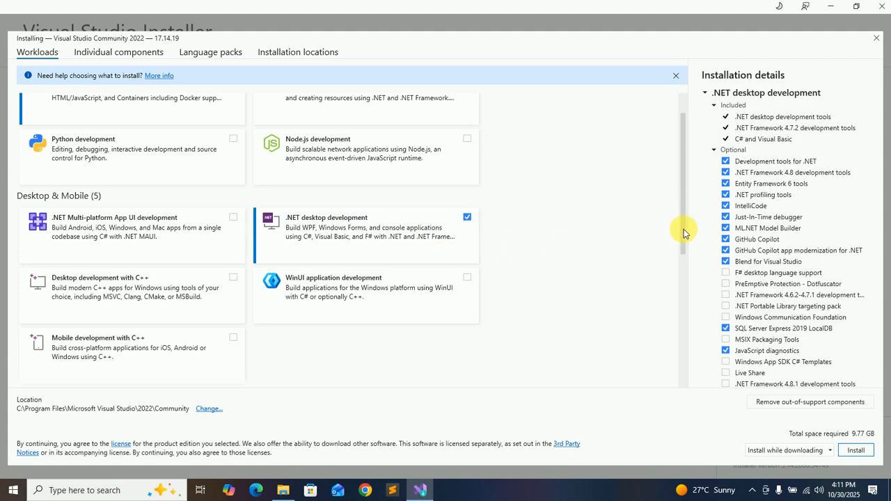
# Start installing Visual Studio Community 2022 with the selected workloads, using the install-while-downloading option.
pyautogui.moveTo(678, 207); pyautogui.dragTo(678, 186)
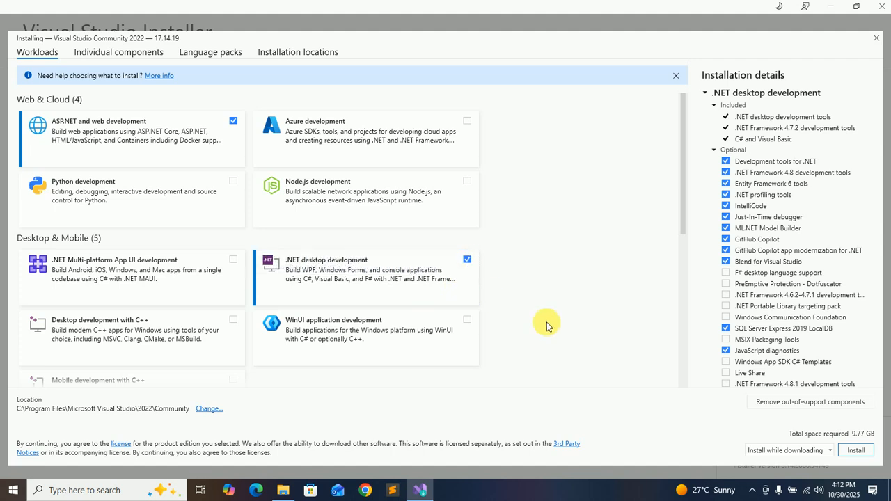
pyautogui.click(858, 452)
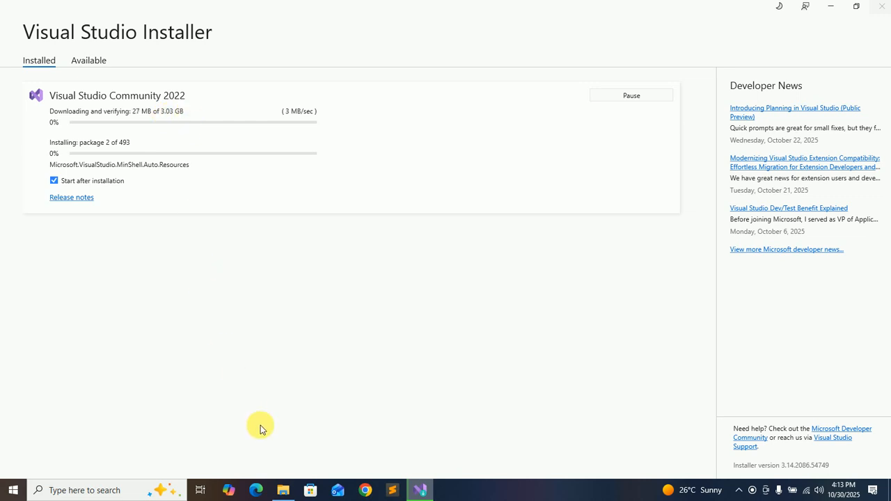
pyautogui.click(282, 492)
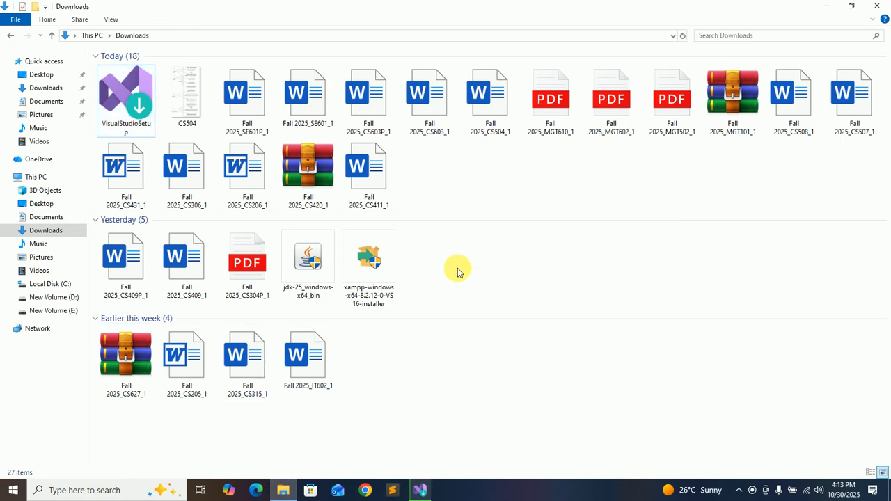
pyautogui.click(421, 489)
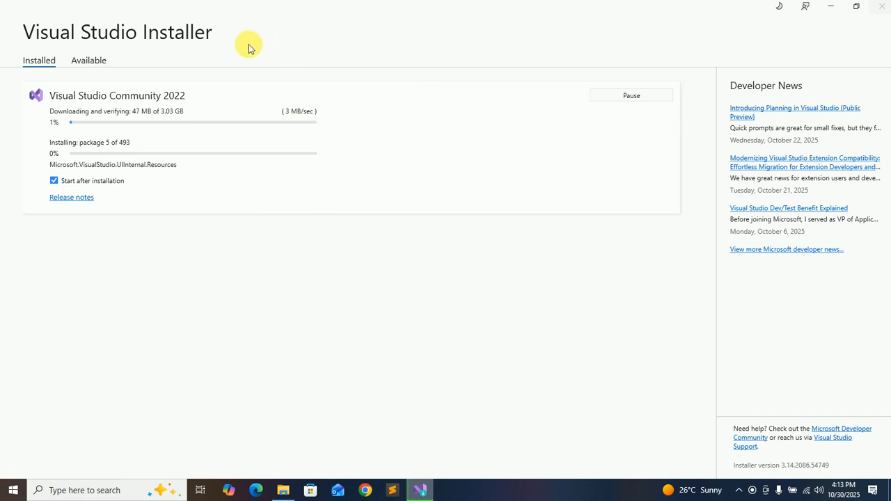
pyautogui.click(86, 59)
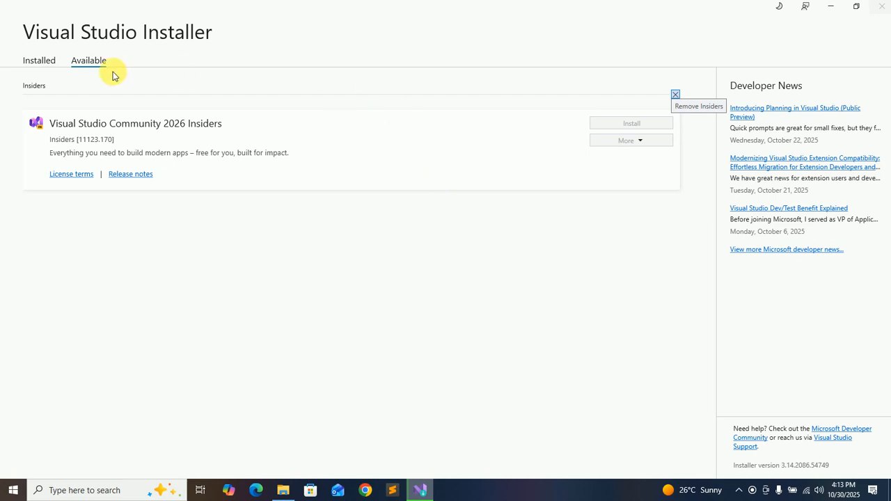
pyautogui.click(52, 58)
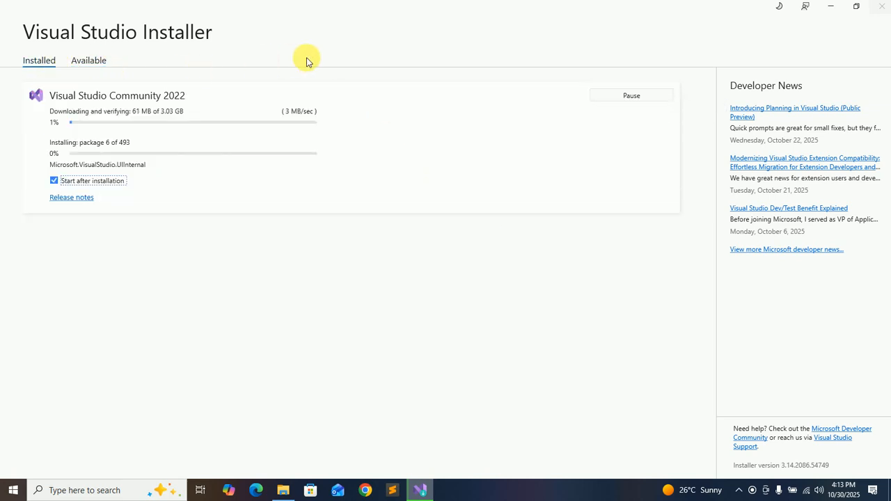